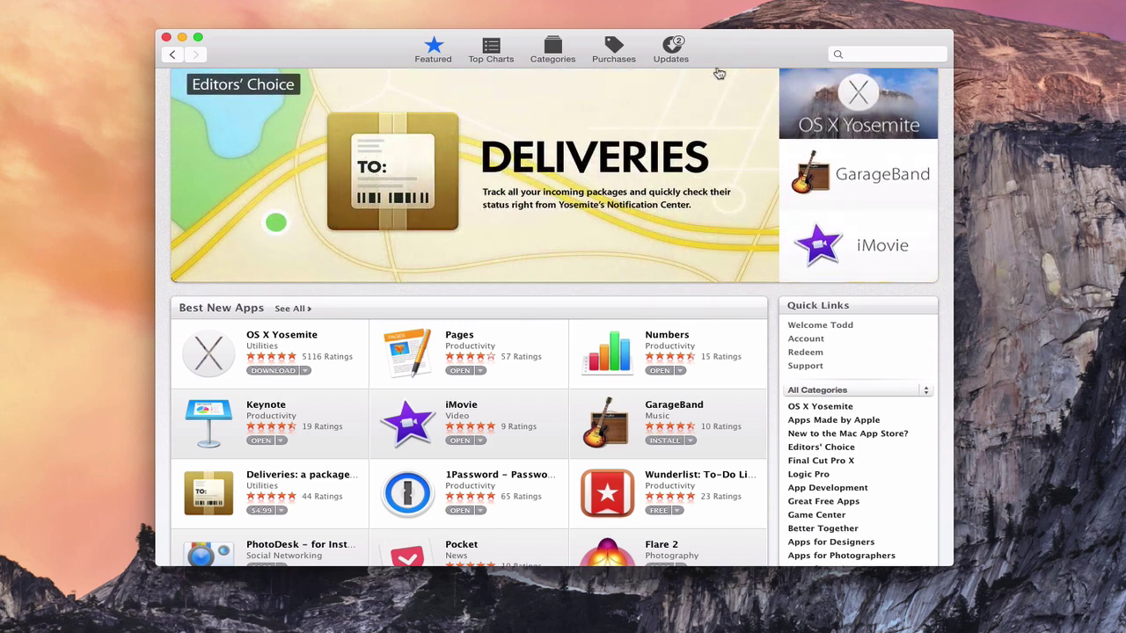
- Open the OS X Server page from the Paid chart and review its description and preview image
{"action": "scroll", "coordinate": [695, 192], "scroll_direction": "down", "scroll_amount": 2}
{"action": "scroll", "coordinate": [695, 192], "scroll_direction": "down", "scroll_amount": 10}
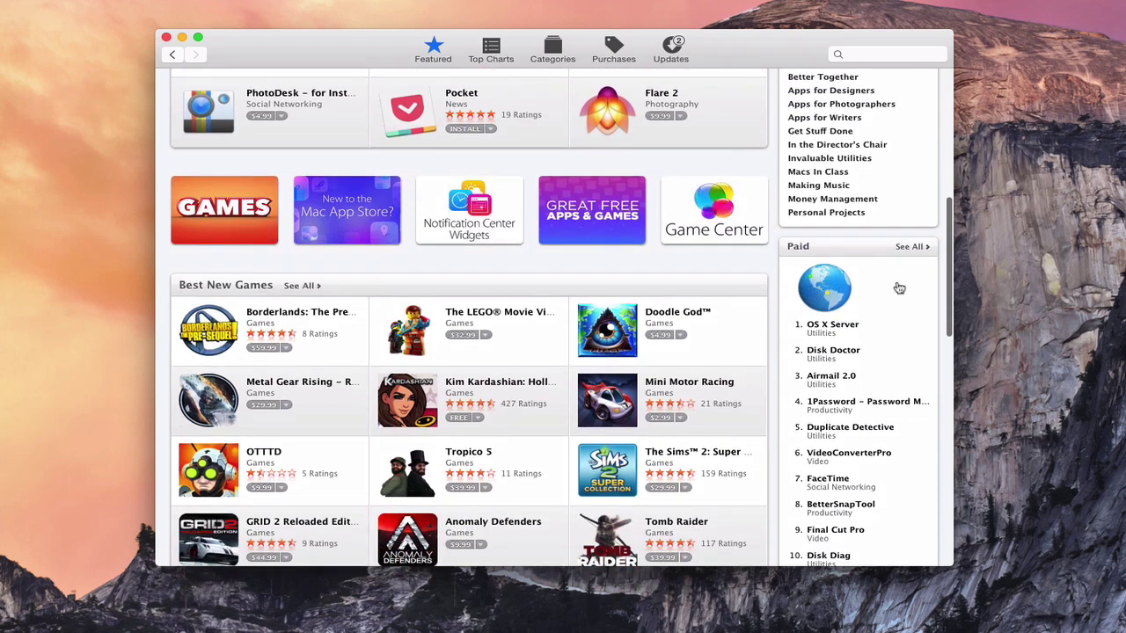
{"action": "mouse_move", "coordinate": [838, 334]}
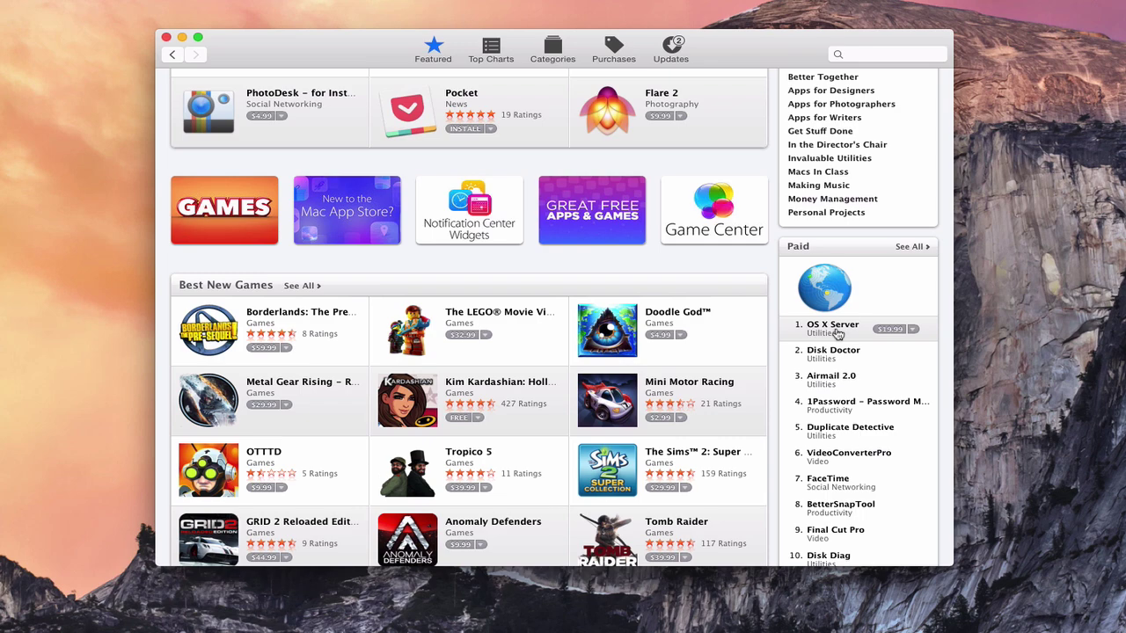
{"action": "left_click", "coordinate": [833, 326]}
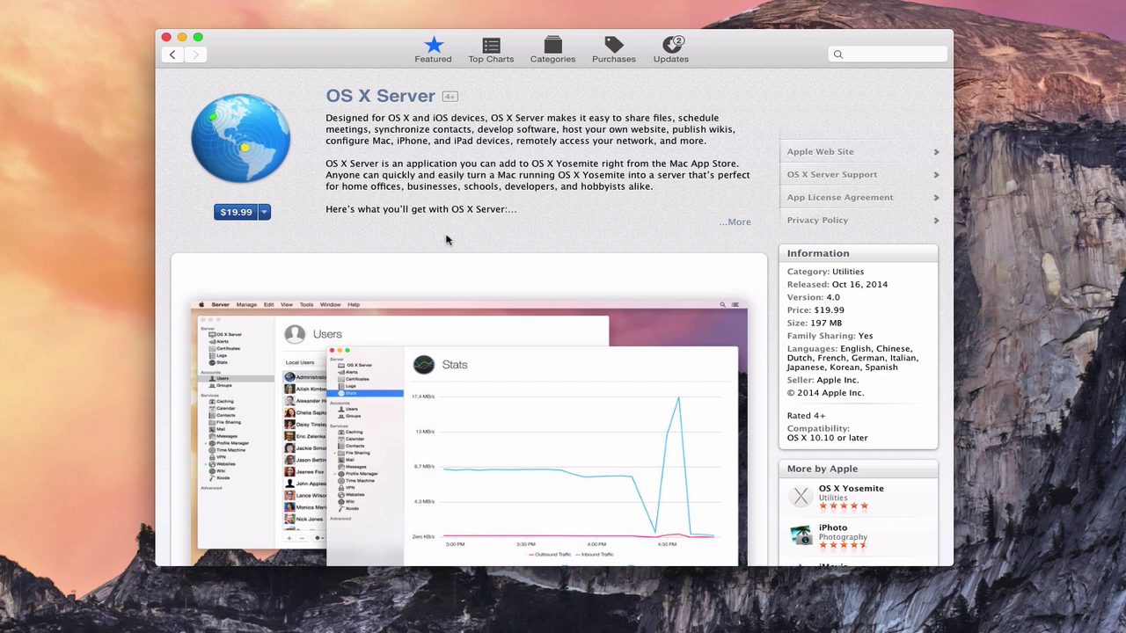
{"action": "scroll", "coordinate": [445, 239], "scroll_direction": "down", "scroll_amount": 5}
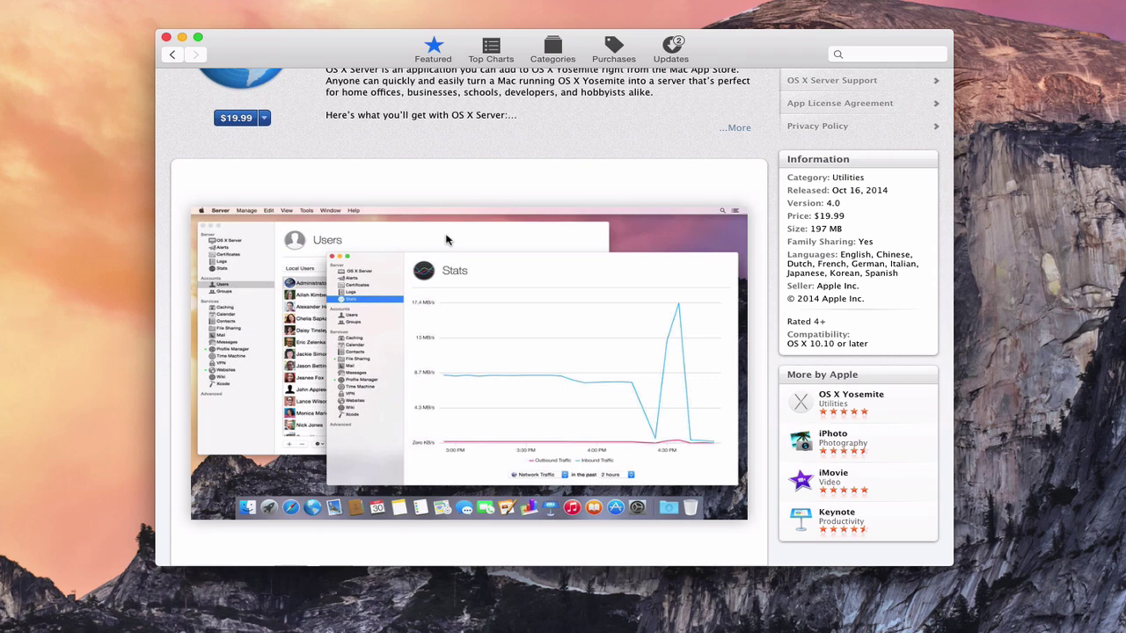
{"action": "scroll", "coordinate": [446, 239], "scroll_direction": "up", "scroll_amount": 3}
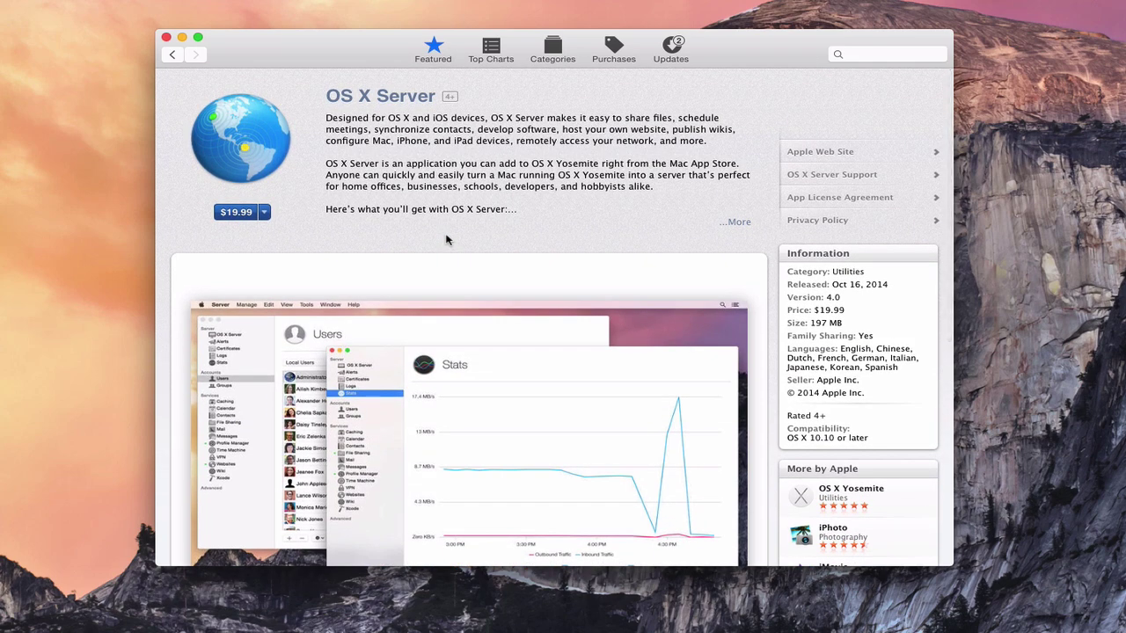
- Buy OS X Server, signing in with the Apple ID and account password, and acknowledge the app replacement notice
{"action": "left_click", "coordinate": [238, 213]}
{"action": "left_click", "coordinate": [246, 212]}
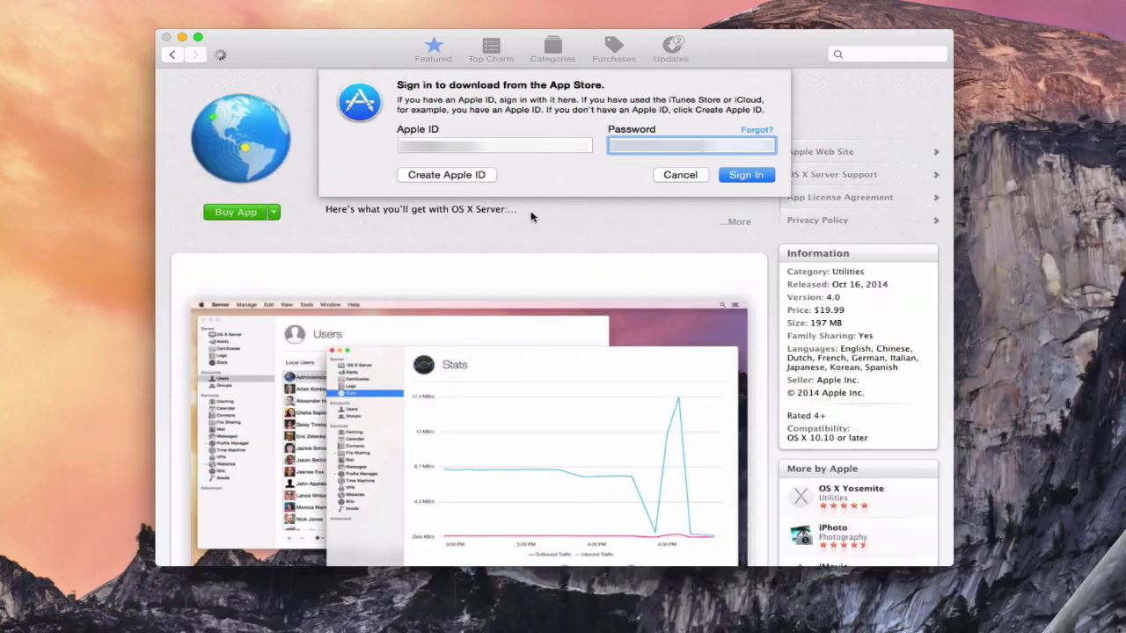
{"action": "left_click", "coordinate": [741, 178]}
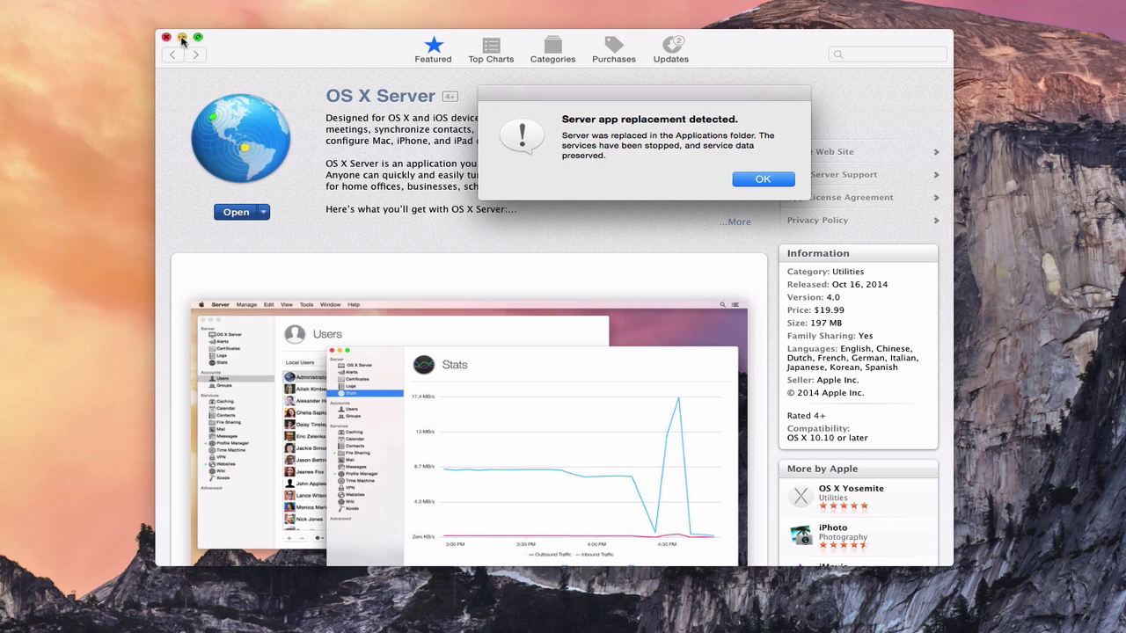
{"action": "left_click", "coordinate": [765, 183]}
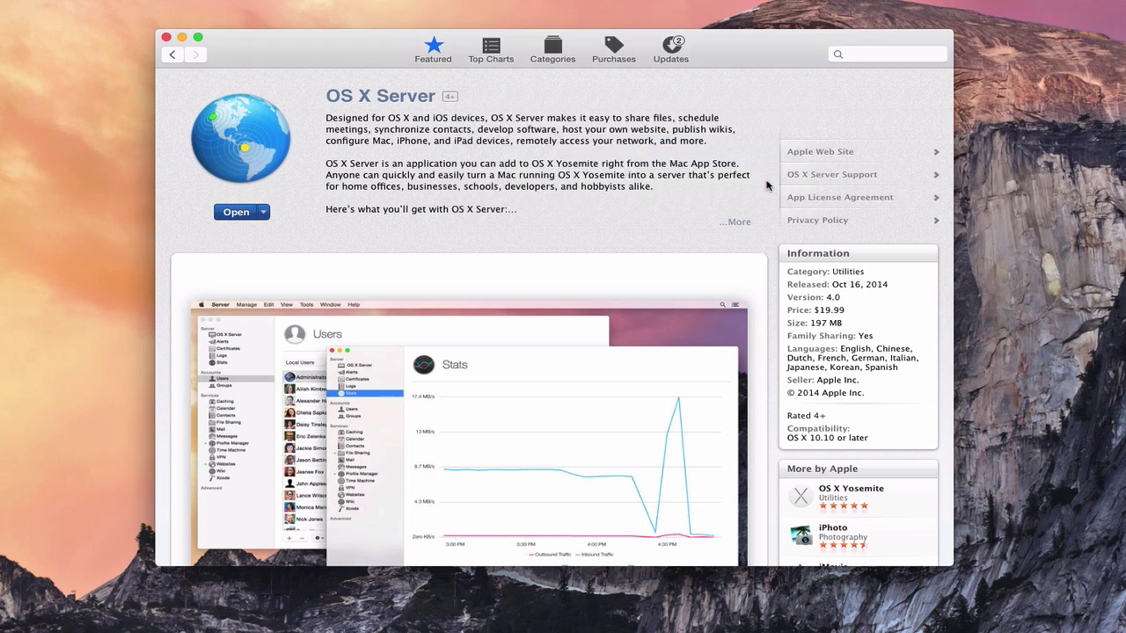
- Close the App Store window and launch the newly installed Server app from Launchpad
{"action": "left_click", "coordinate": [236, 218]}
{"action": "left_click", "coordinate": [166, 36]}
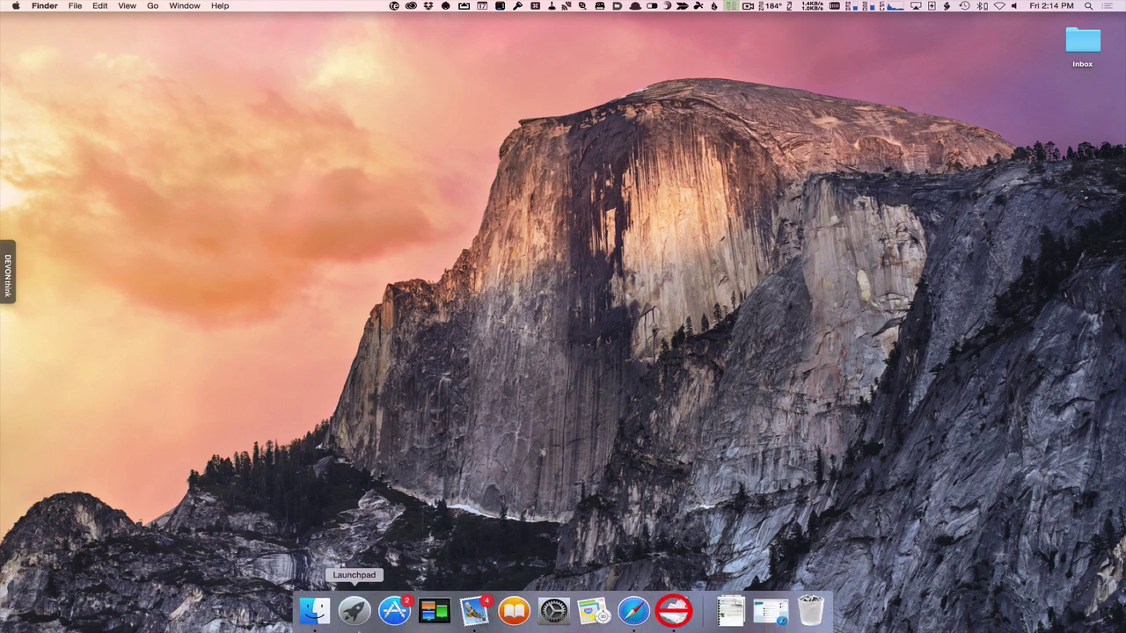
{"action": "left_click", "coordinate": [355, 611]}
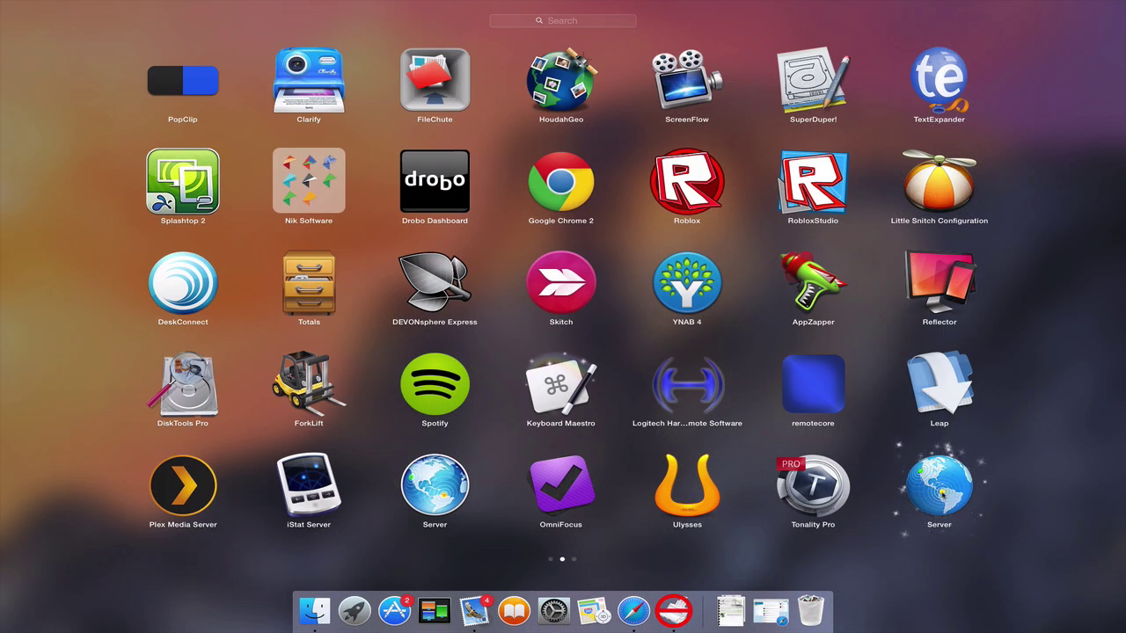
{"action": "left_click", "coordinate": [948, 490]}
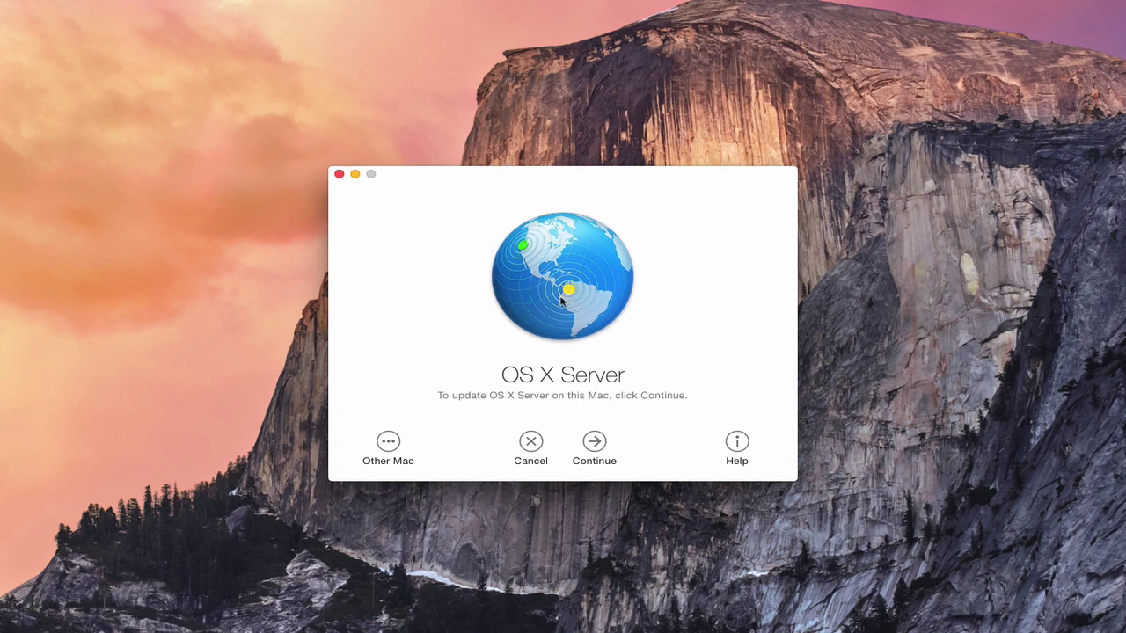
- Start the OS X Server update, agree to the software license, and authorize setup with the administrator password
{"action": "left_click", "coordinate": [595, 444]}
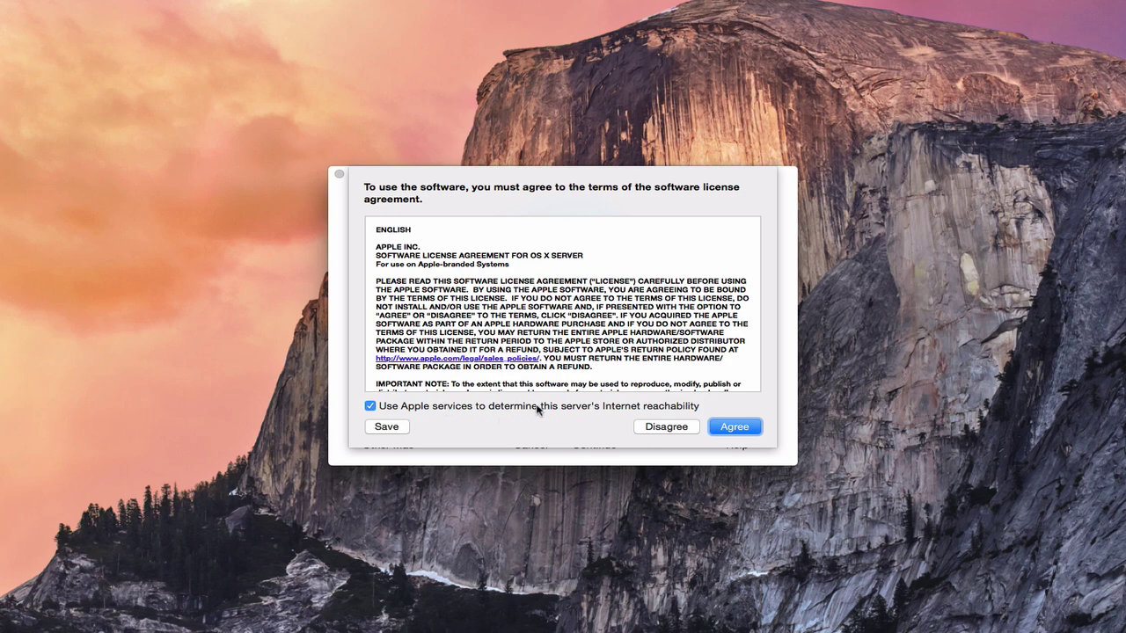
{"action": "left_click", "coordinate": [736, 429]}
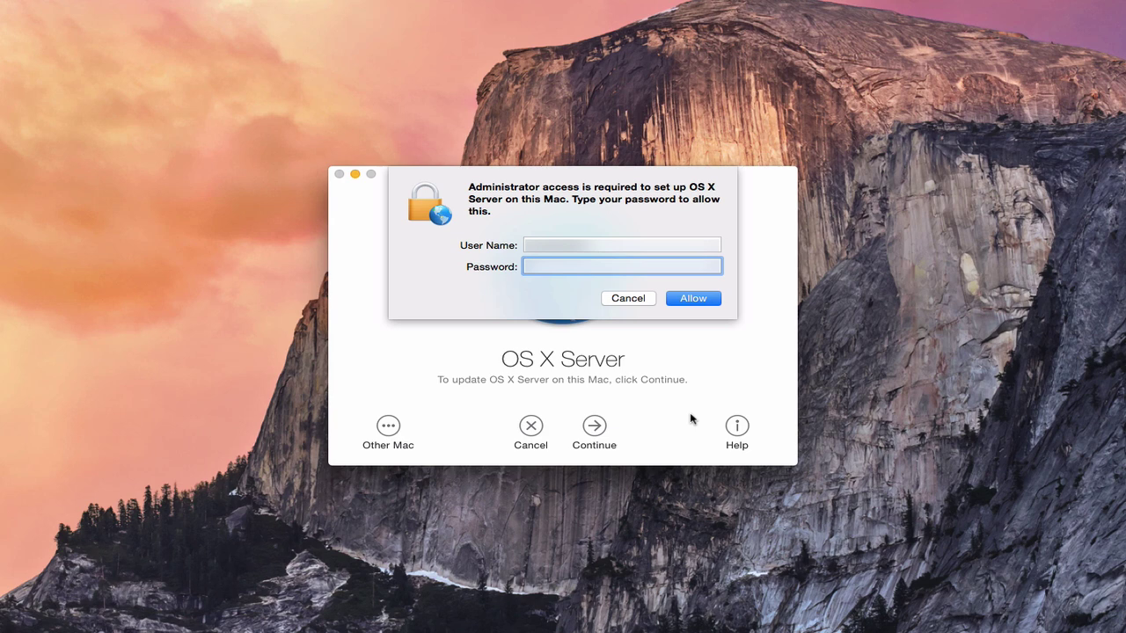
{"action": "type", "text": "••••••••••"}
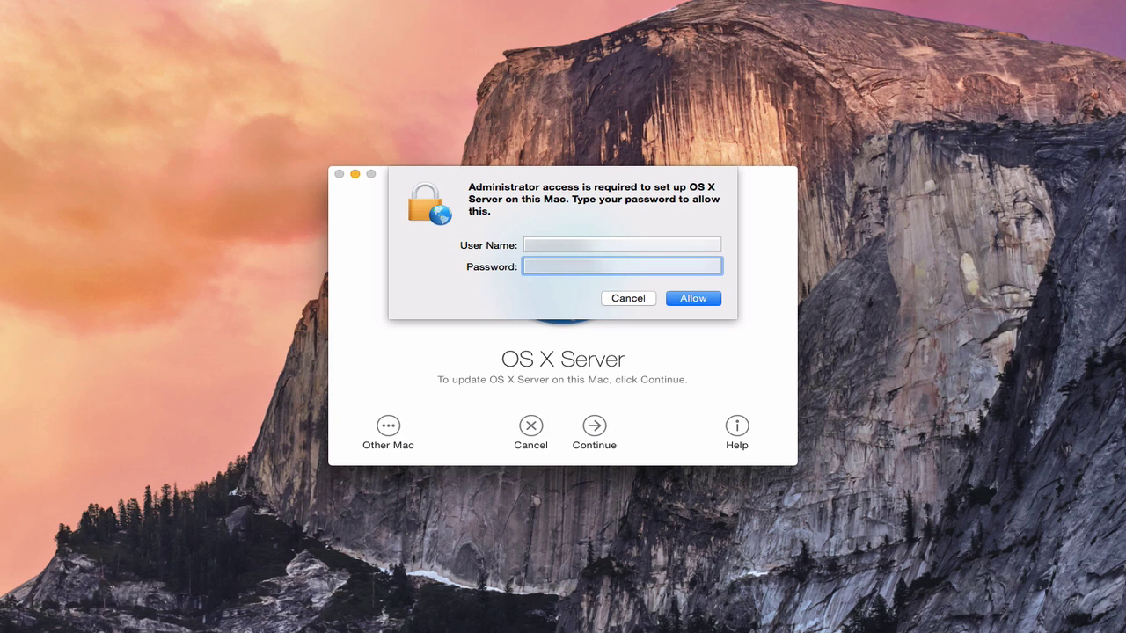
{"action": "key", "text": "Return"}
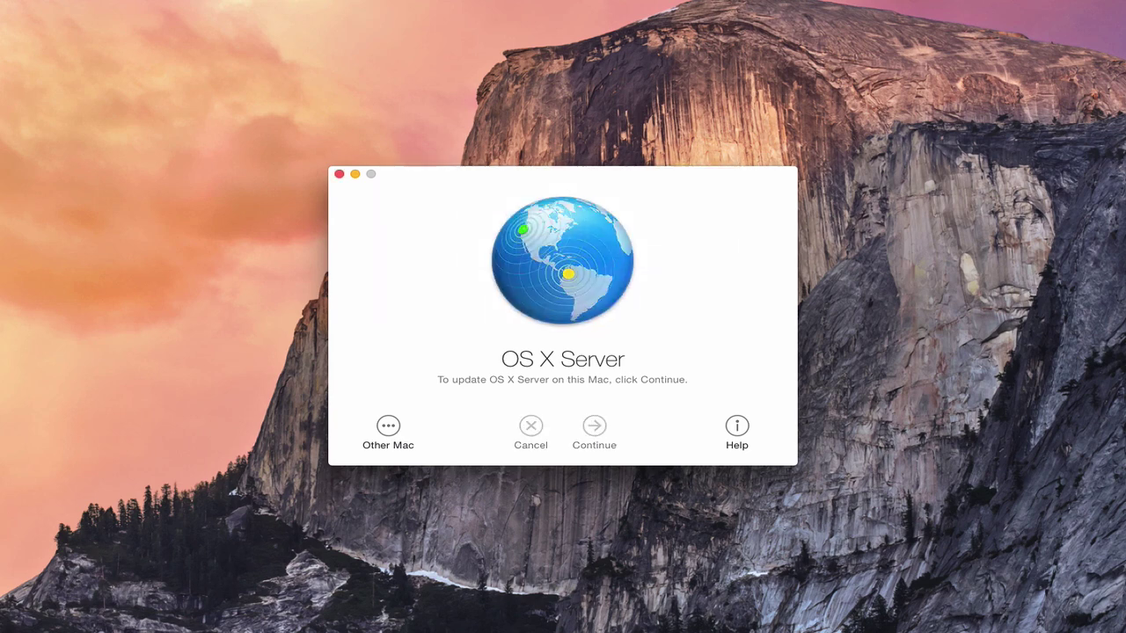
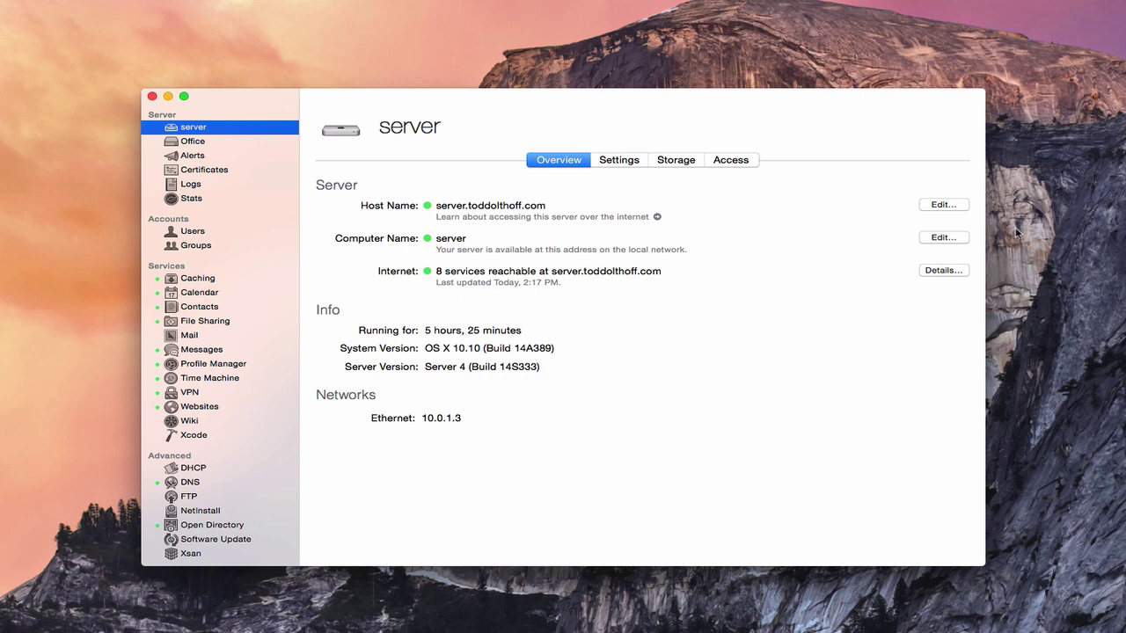
- Examine the server's Internet reachability details, including the full list of available services, and close them
{"action": "left_click", "coordinate": [937, 271]}
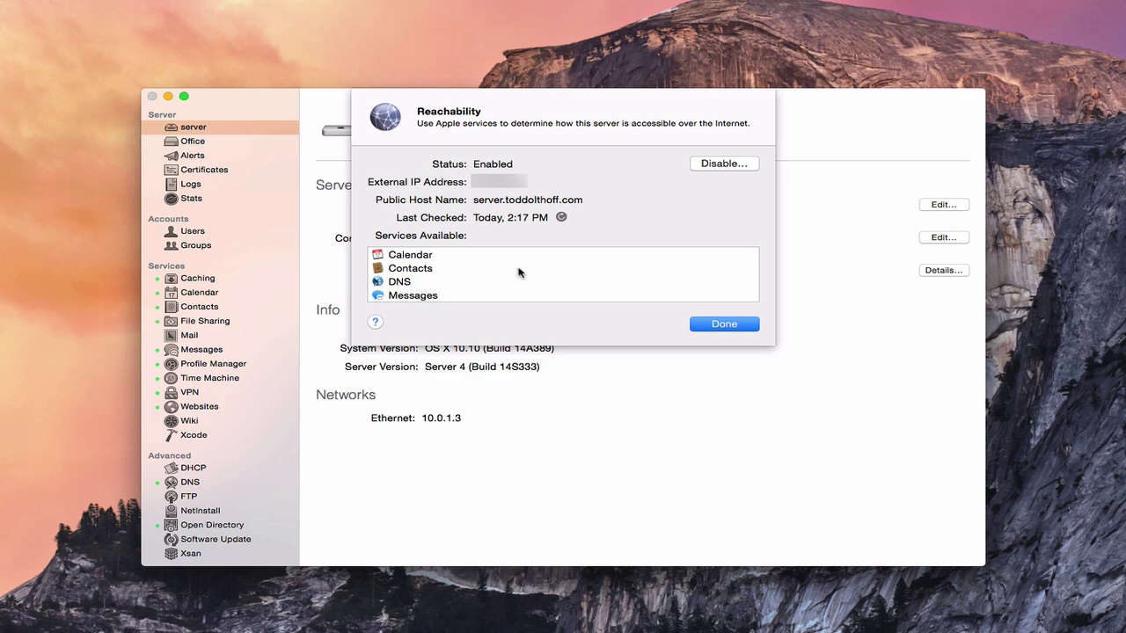
{"action": "scroll", "coordinate": [518, 272], "scroll_direction": "down", "scroll_amount": 4}
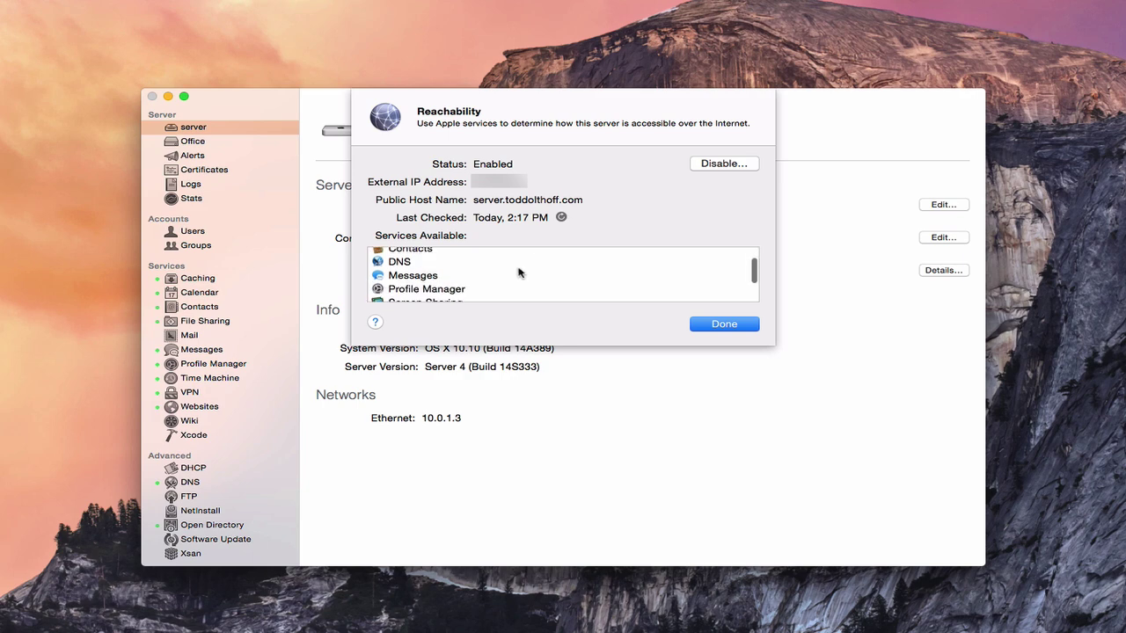
{"action": "scroll", "coordinate": [518, 272], "scroll_direction": "down", "scroll_amount": 1}
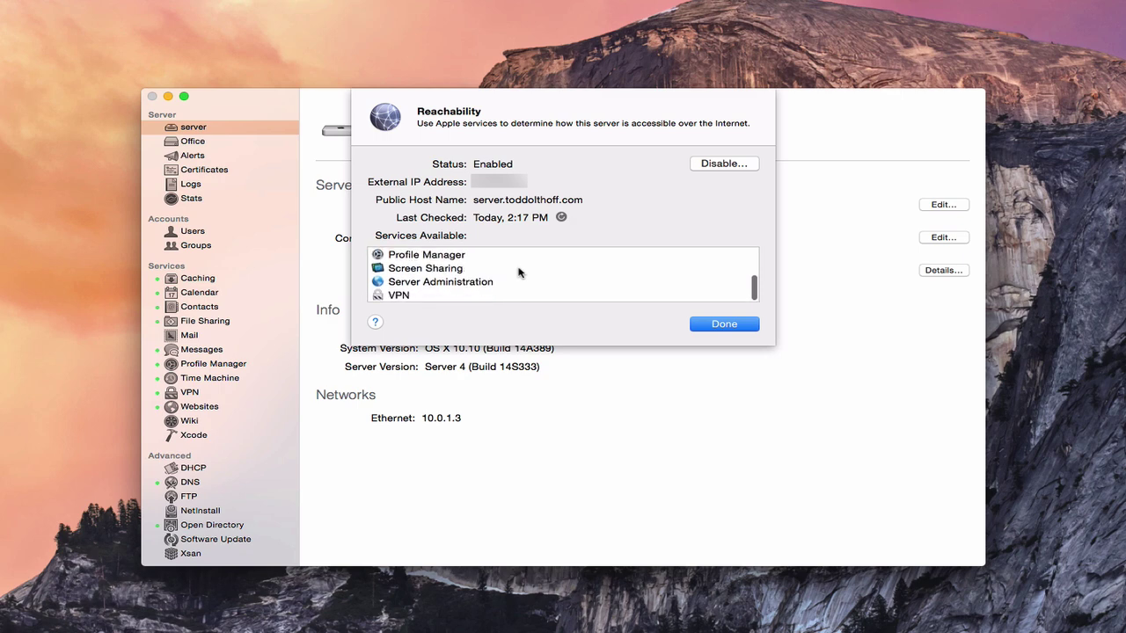
{"action": "scroll", "coordinate": [518, 273], "scroll_direction": "up", "scroll_amount": 2}
{"action": "scroll", "coordinate": [518, 272], "scroll_direction": "up", "scroll_amount": 2}
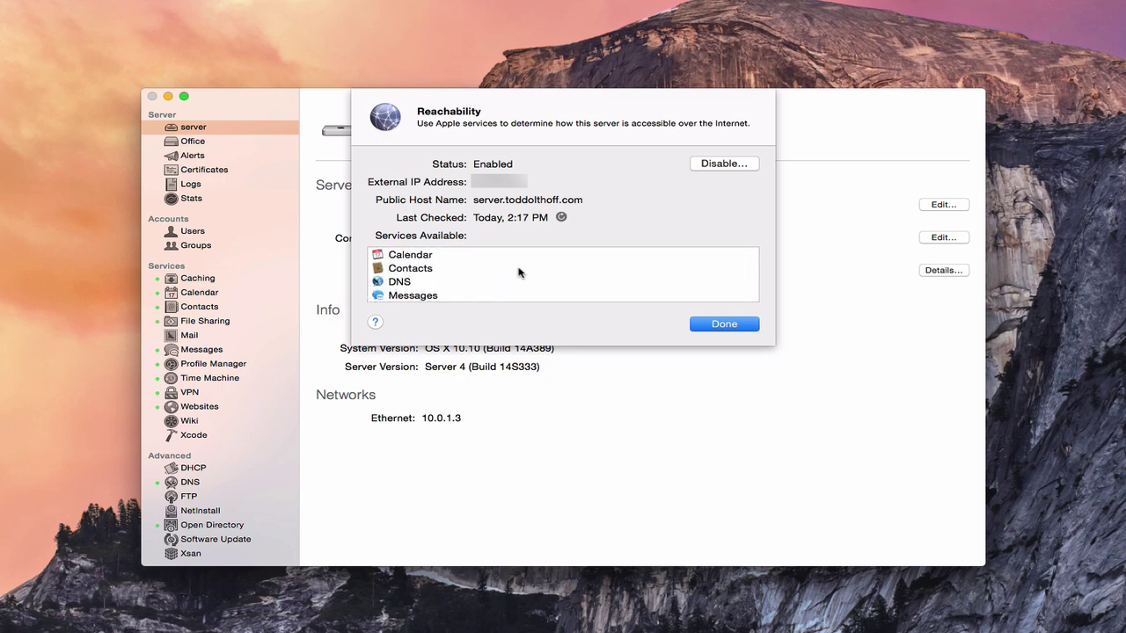
{"action": "scroll", "coordinate": [517, 273], "scroll_direction": "down", "scroll_amount": 4}
{"action": "scroll", "coordinate": [518, 272], "scroll_direction": "up", "scroll_amount": 3}
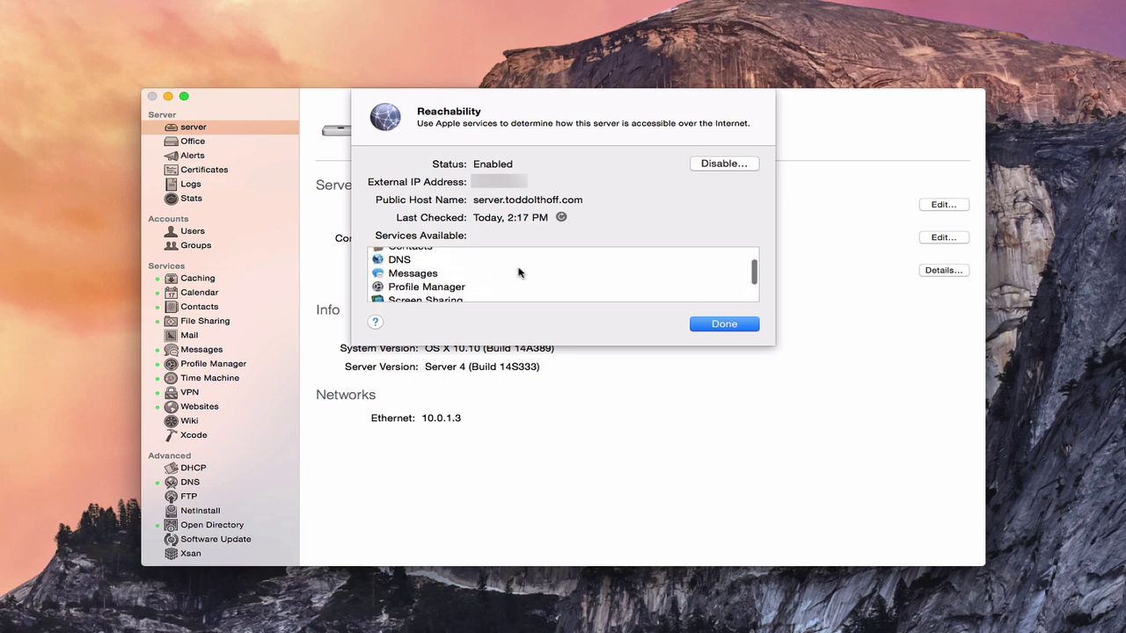
{"action": "scroll", "coordinate": [518, 272], "scroll_direction": "up", "scroll_amount": 2}
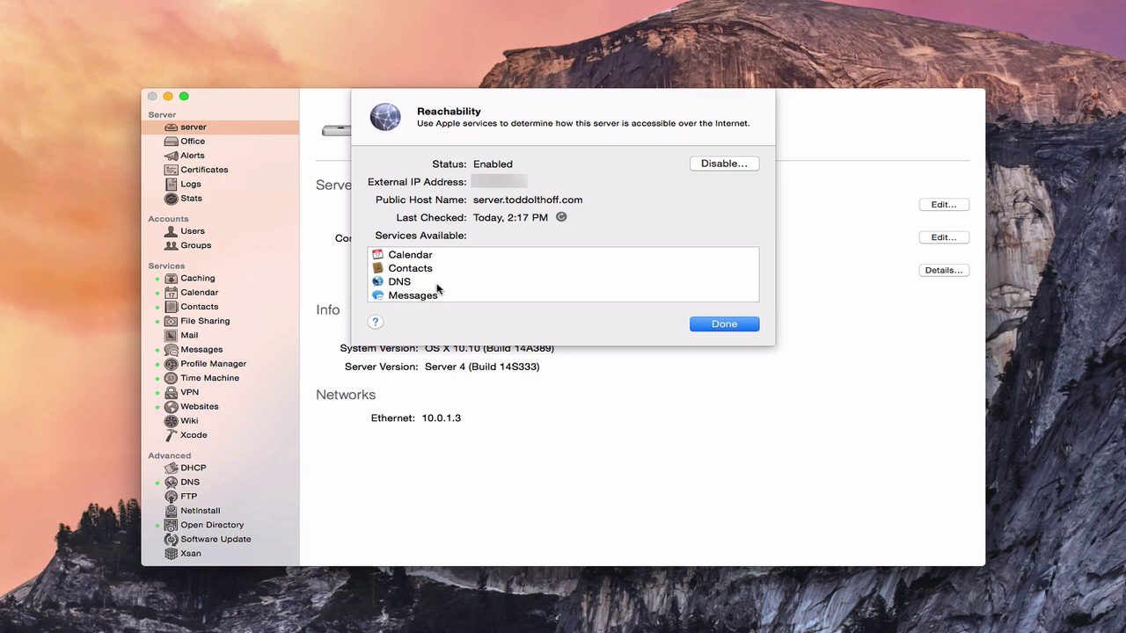
{"action": "left_click", "coordinate": [723, 324]}
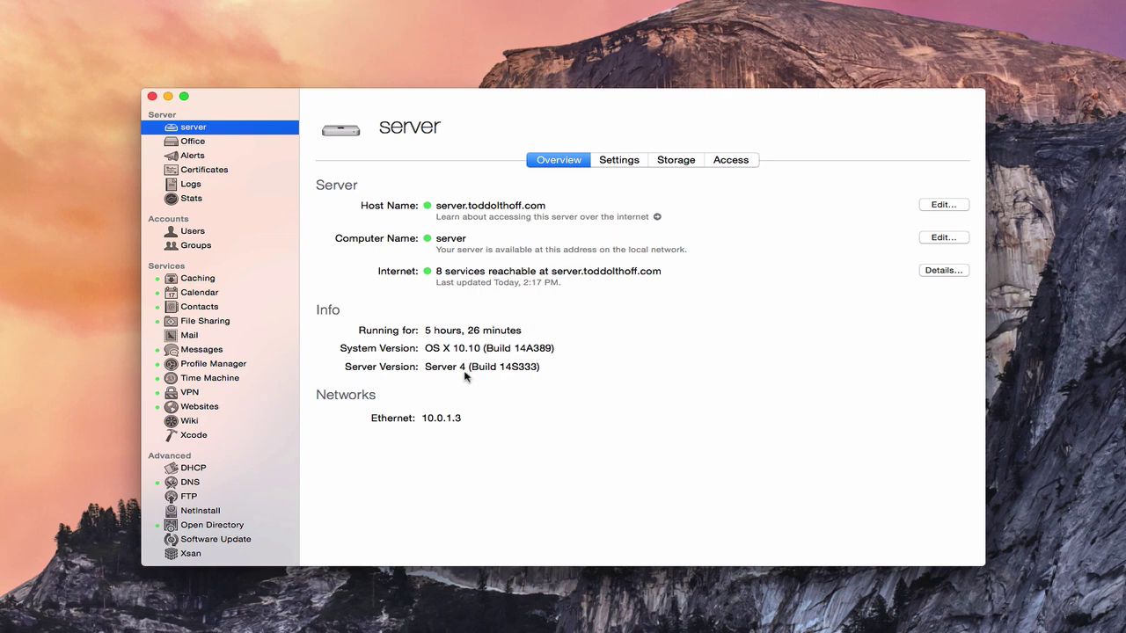
- Review the server's general settings and its default and custom access settings
{"action": "left_click", "coordinate": [623, 163]}
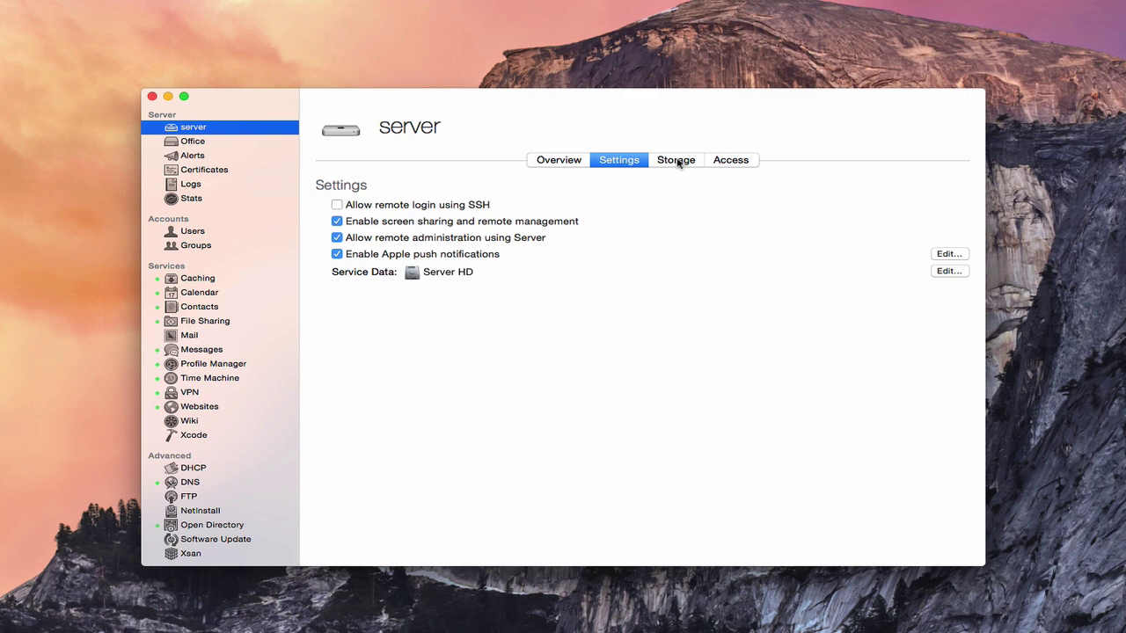
{"action": "left_click", "coordinate": [739, 163]}
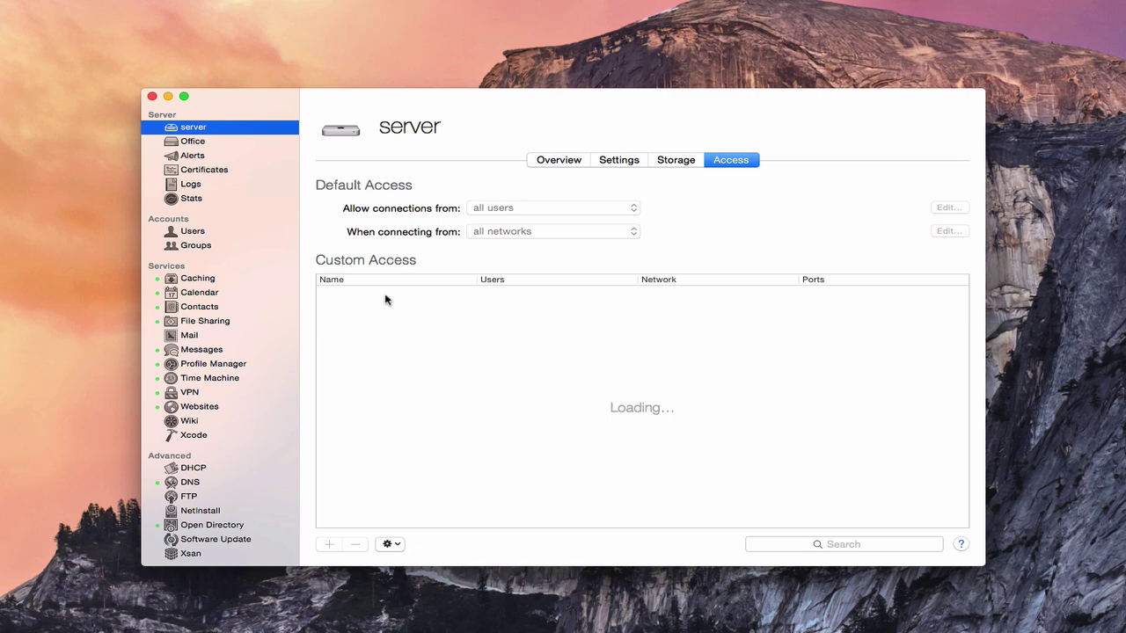
- Enter the new AirPort base station password for Office to resume managing it with Server
{"action": "left_click", "coordinate": [188, 143]}
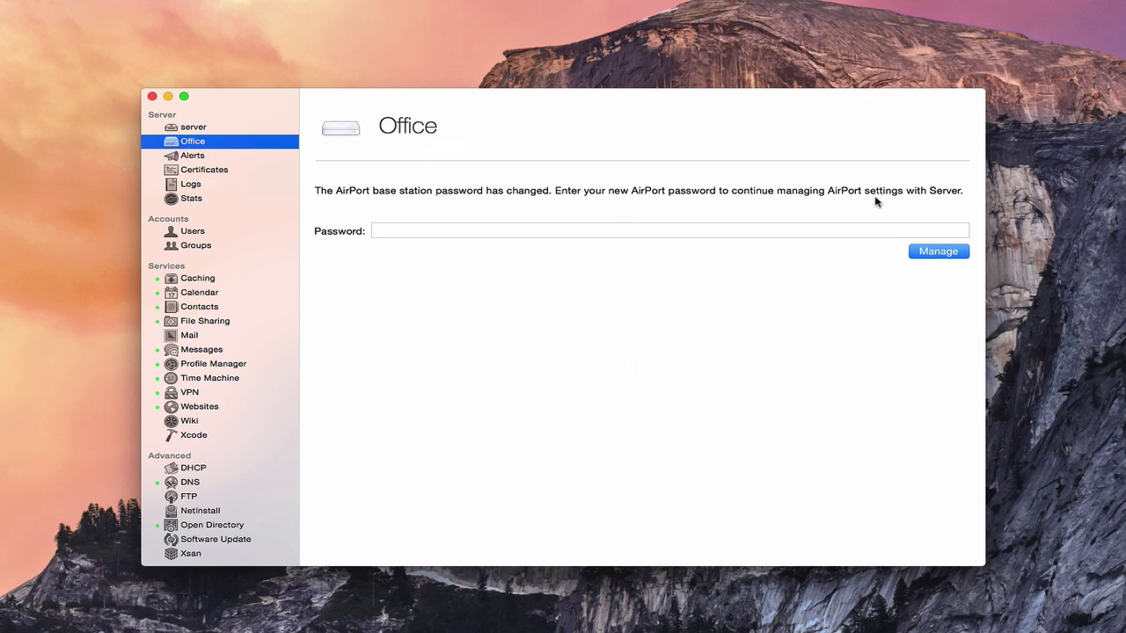
{"action": "left_click", "coordinate": [385, 232]}
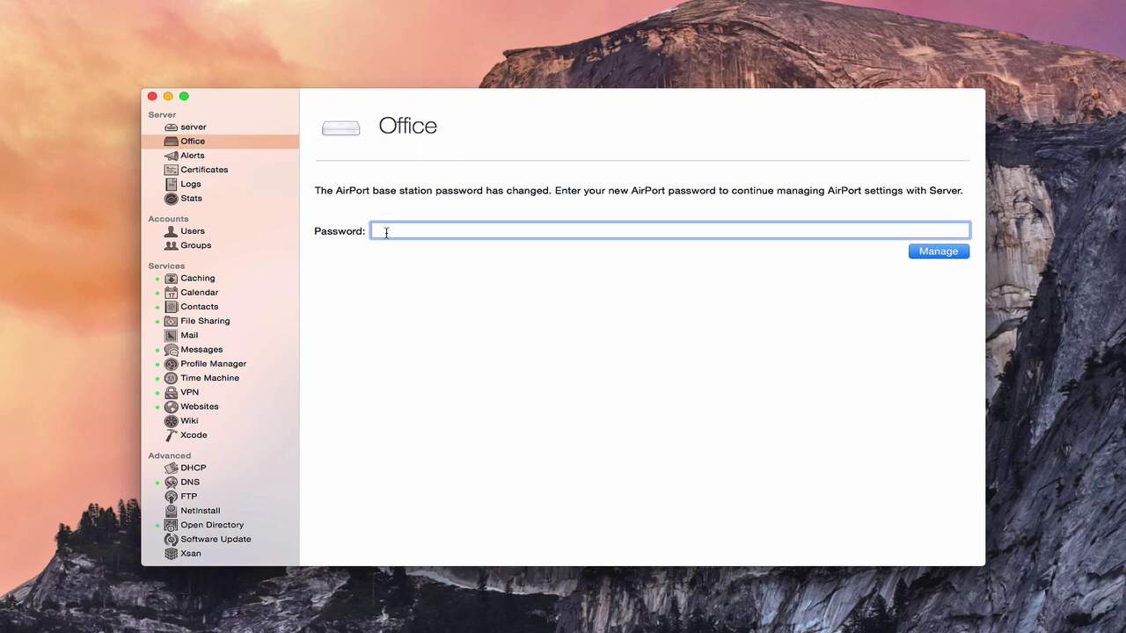
{"action": "type", "text": "•••••••••••"}
{"action": "left_click", "coordinate": [939, 253]}
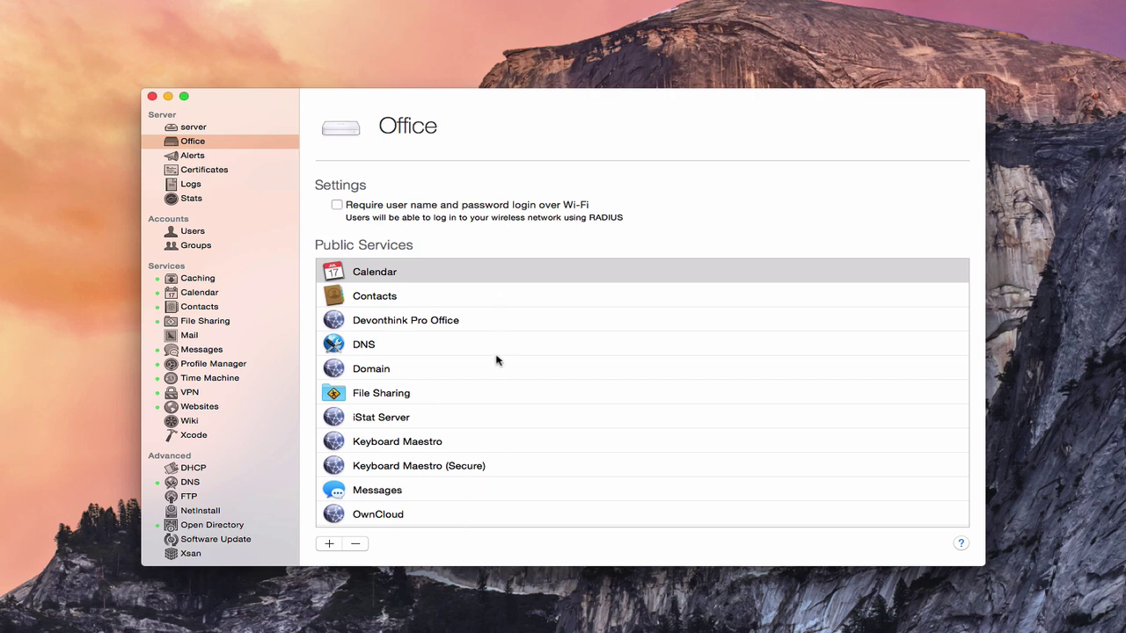
- Review the Alerts, Certificates, Stats, Caching and Calendar pages, and return to the server's access settings
{"action": "left_click", "coordinate": [189, 159]}
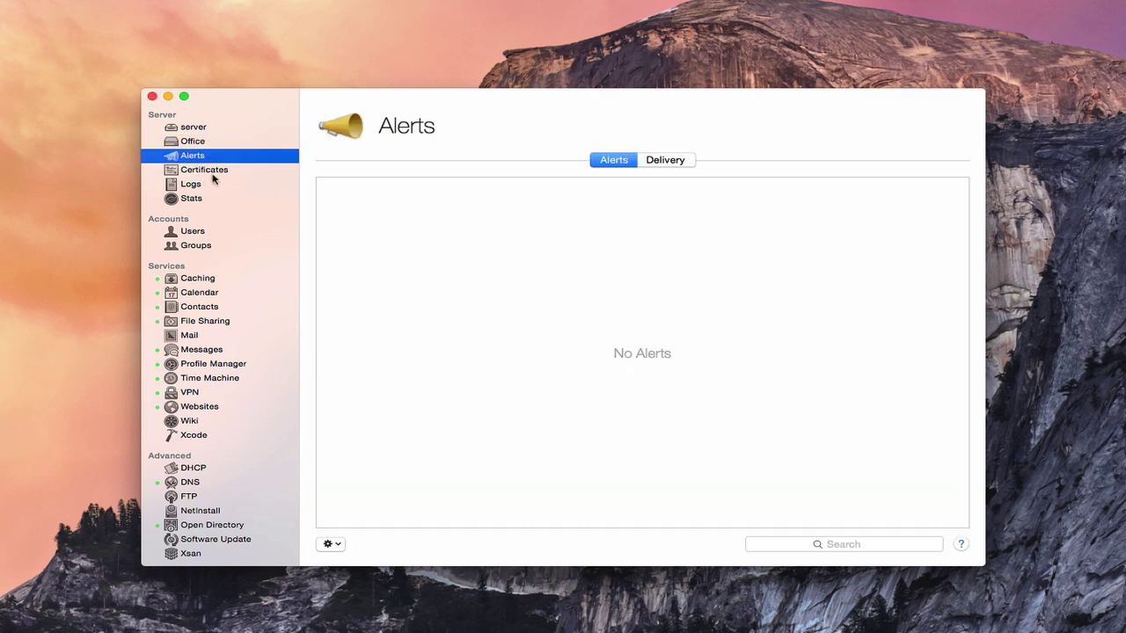
{"action": "left_click", "coordinate": [209, 176]}
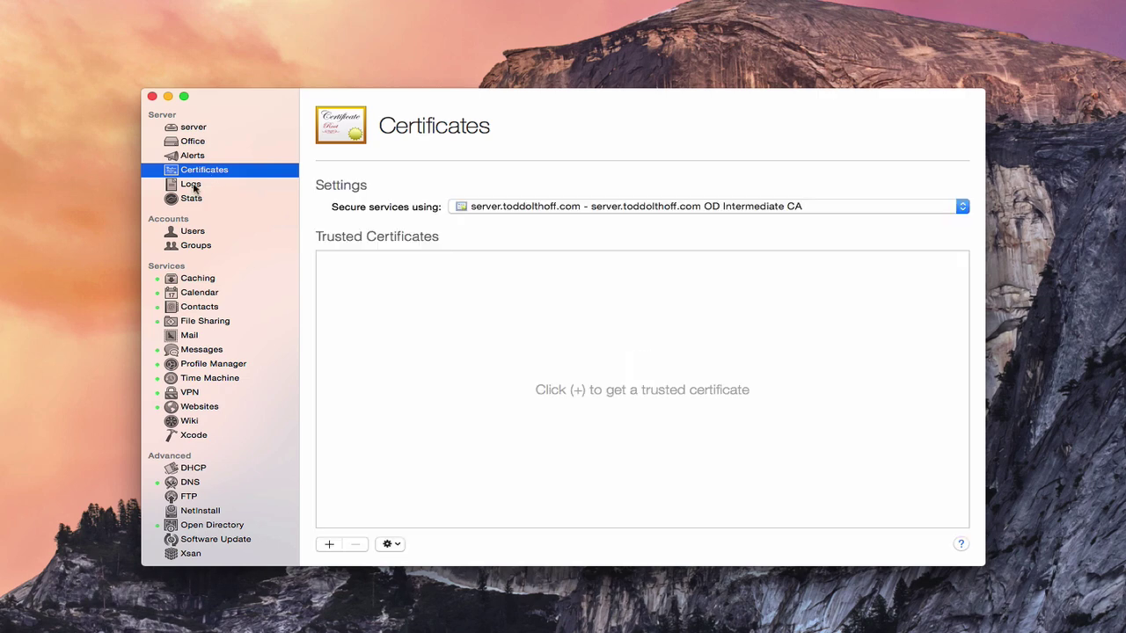
{"action": "left_click", "coordinate": [192, 200]}
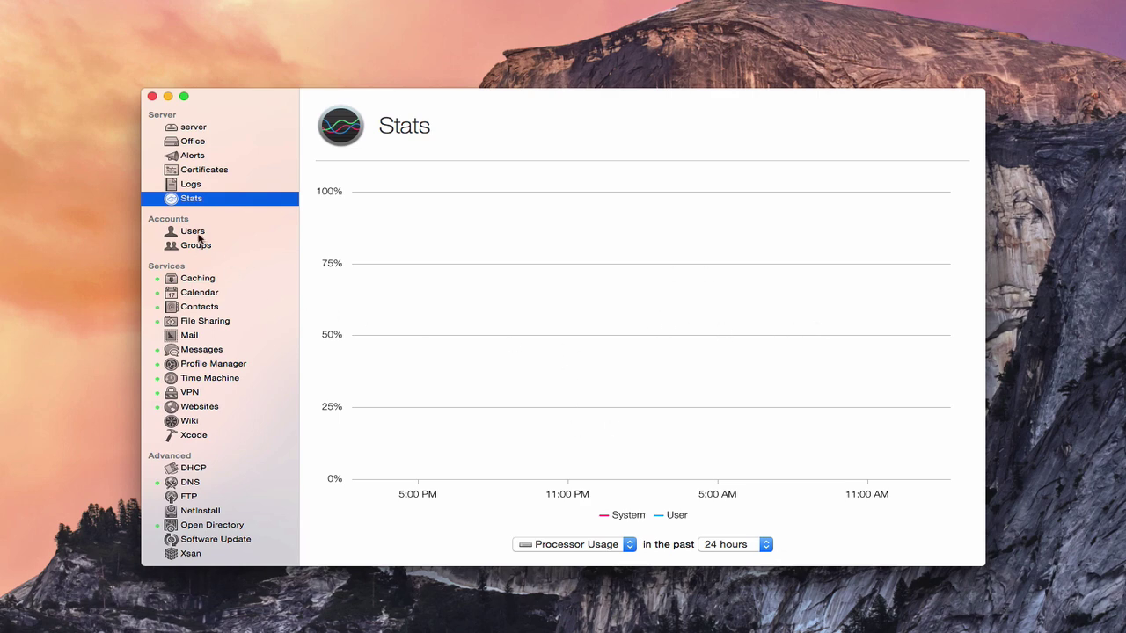
{"action": "left_click", "coordinate": [202, 279]}
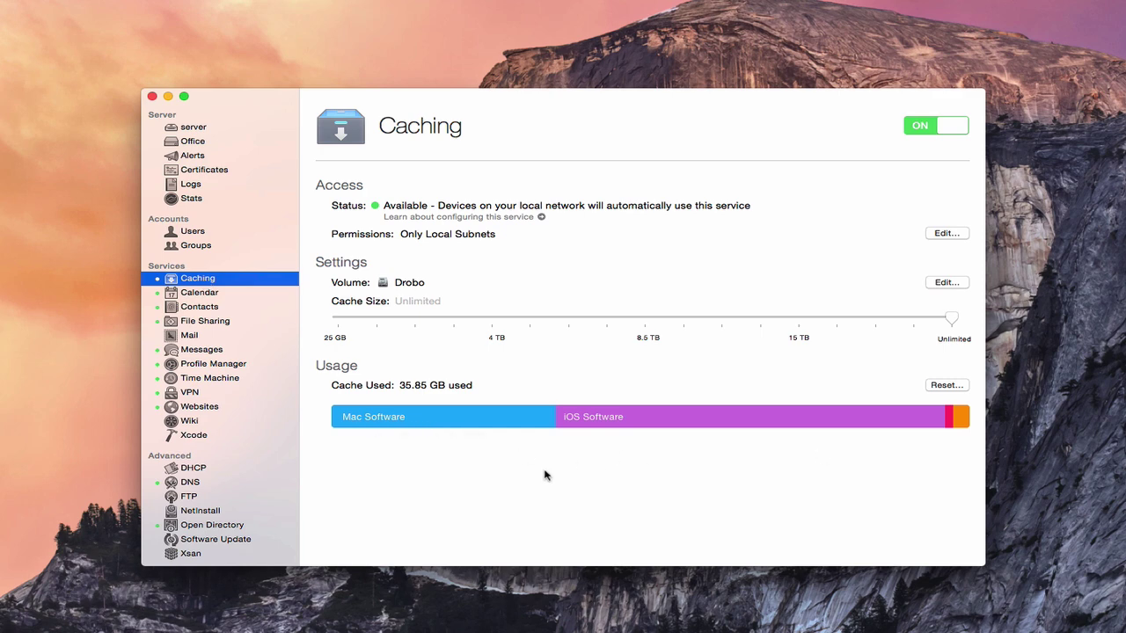
{"action": "left_click", "coordinate": [198, 296]}
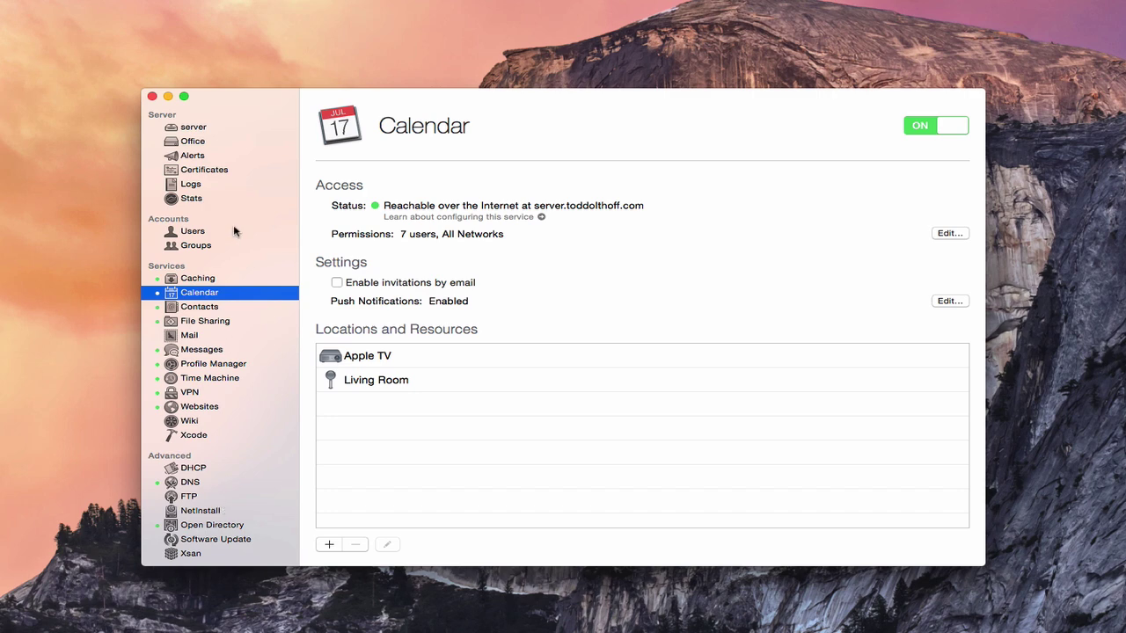
{"action": "left_click", "coordinate": [193, 129]}
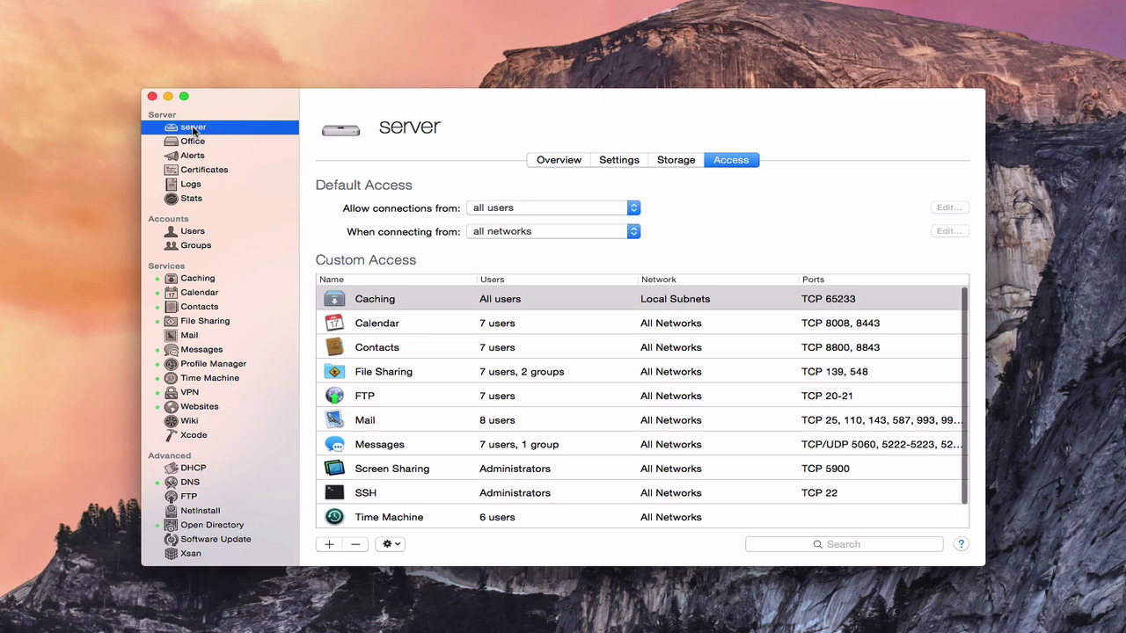